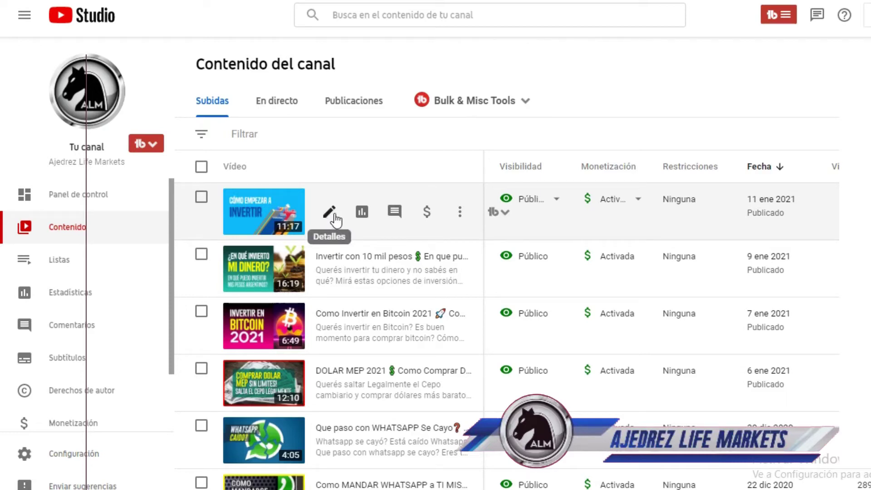
Step: Show the investing video's Detalles del vídeo page with title, description and visibility
left_click(330, 212)
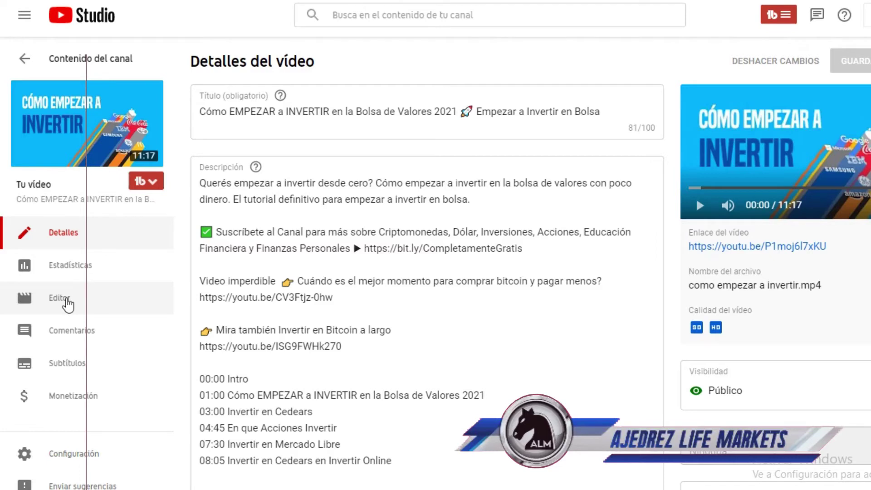
Step: Enter the video editor, start the preview playing and mute its sound
left_click(68, 303)
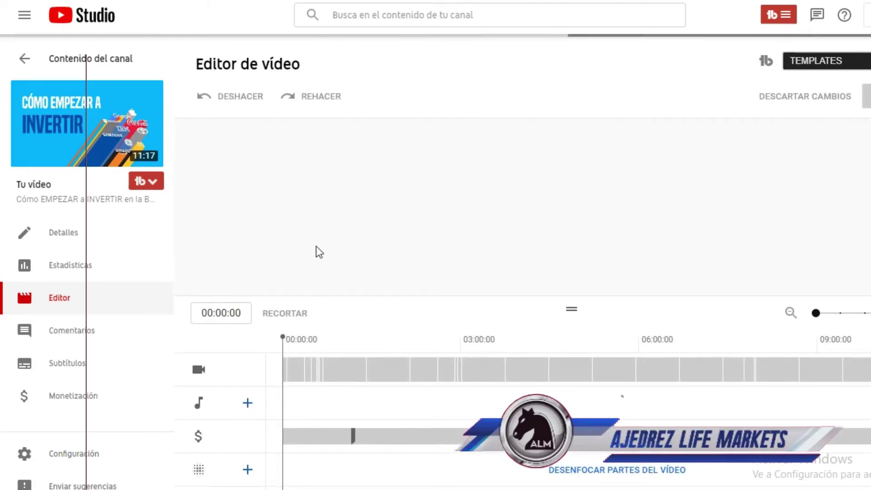
scroll(414, 69, "down", 1)
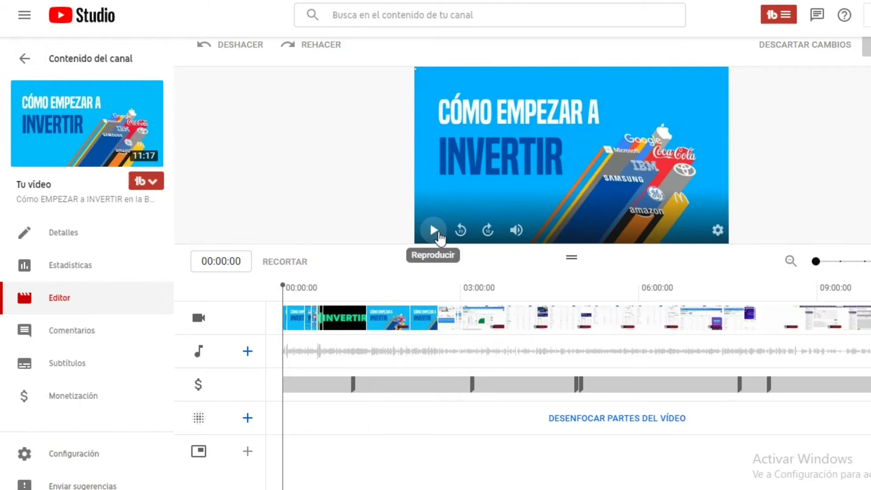
left_click(436, 235)
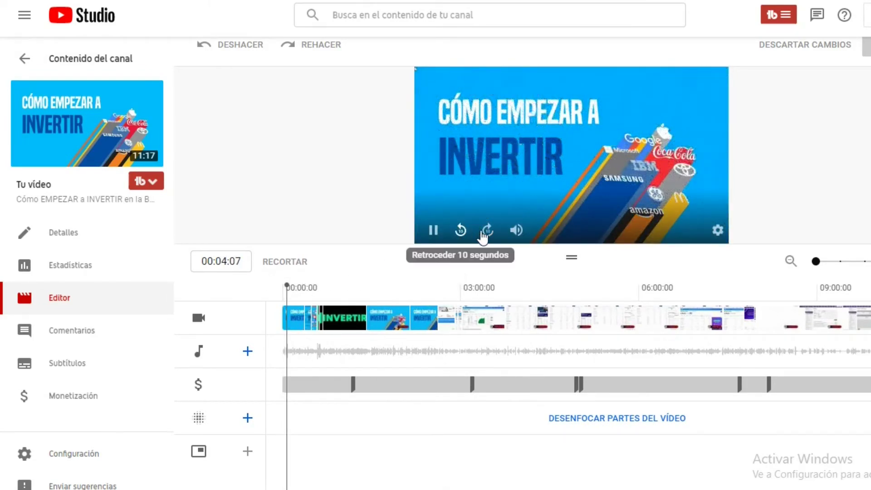
left_click(516, 232)
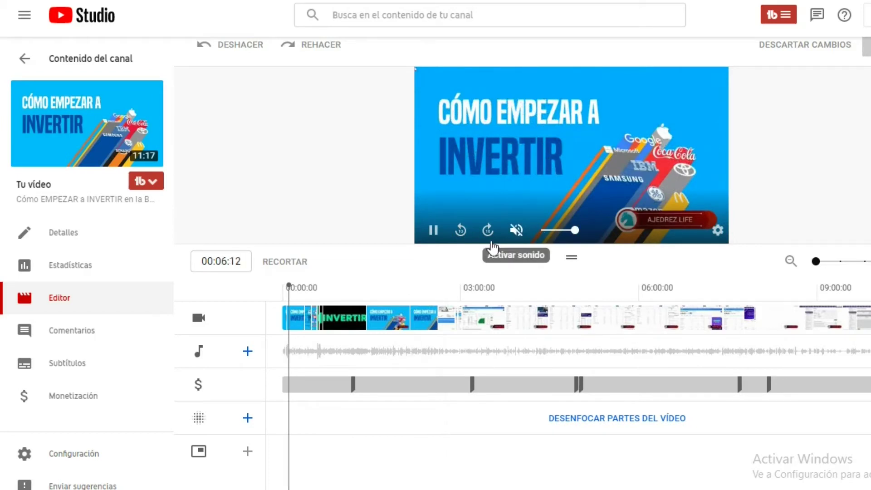
Step: Move the playhead to about 07:57 and play/pause to locate the logo scene near eight minutes
mouse_move(323, 295)
left_mouse_down()
mouse_move(648, 295)
mouse_move(750, 305)
left_mouse_up()
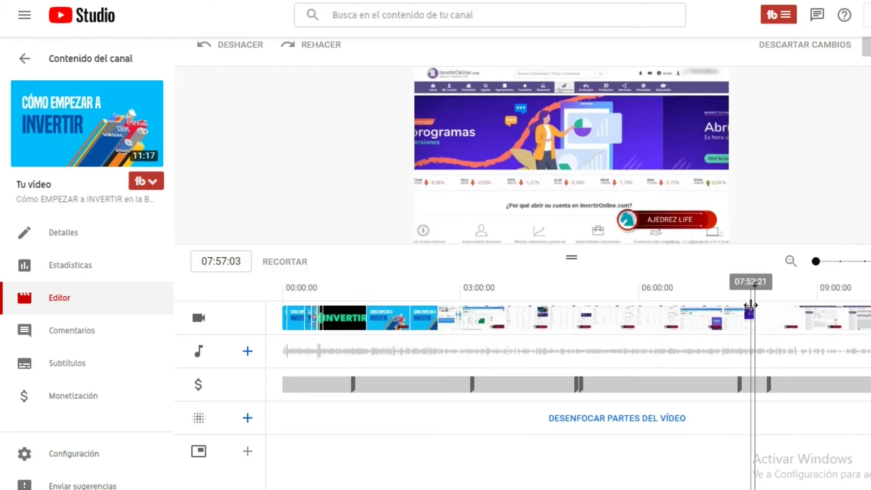
key("space")
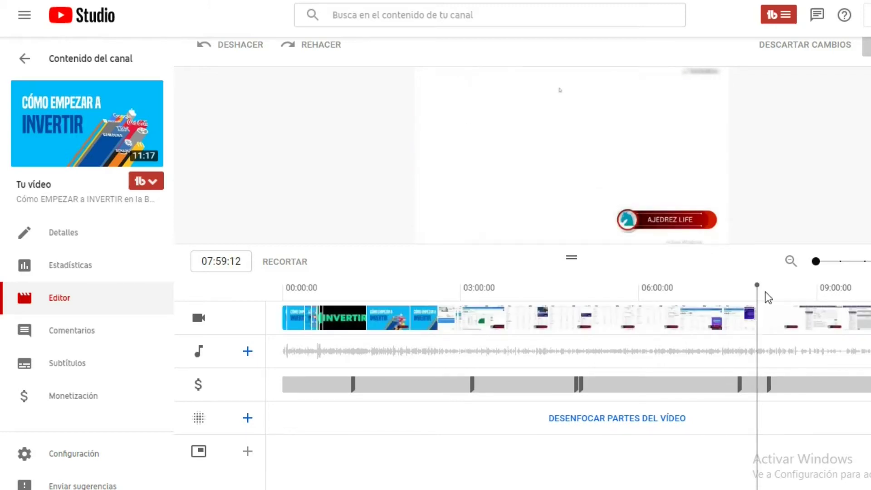
key("space")
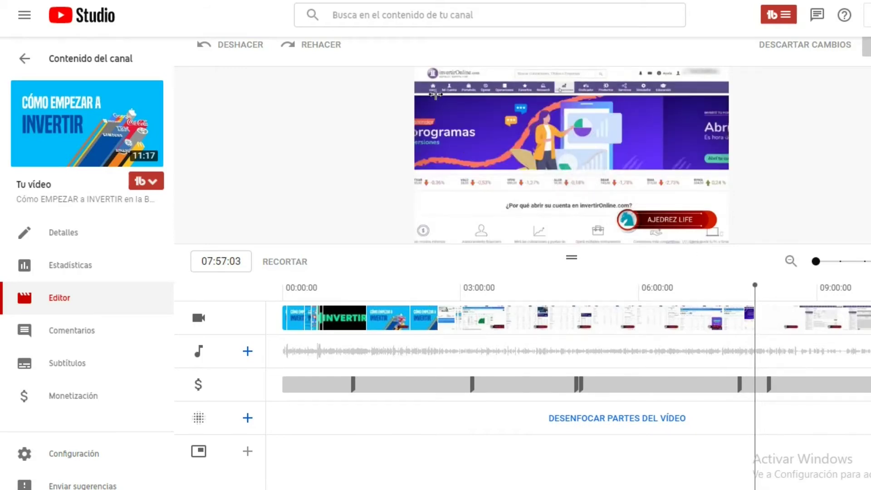
key("space")
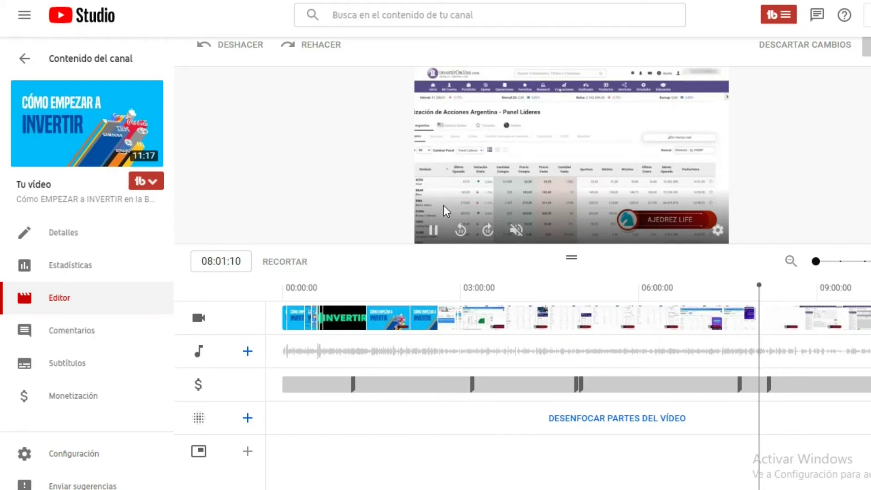
Step: Pause the preview and add a Desenfoque personalizado blur spanning 07:46:24 to 08:07:03
left_click(433, 231)
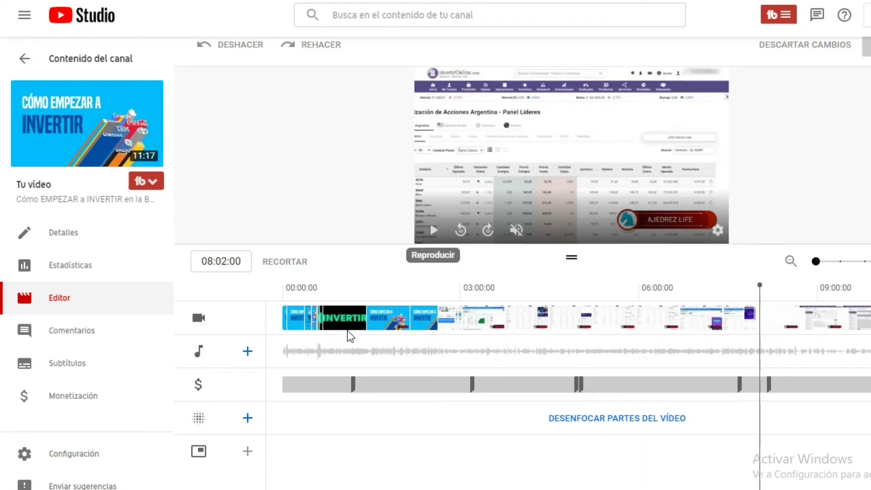
left_click(249, 422)
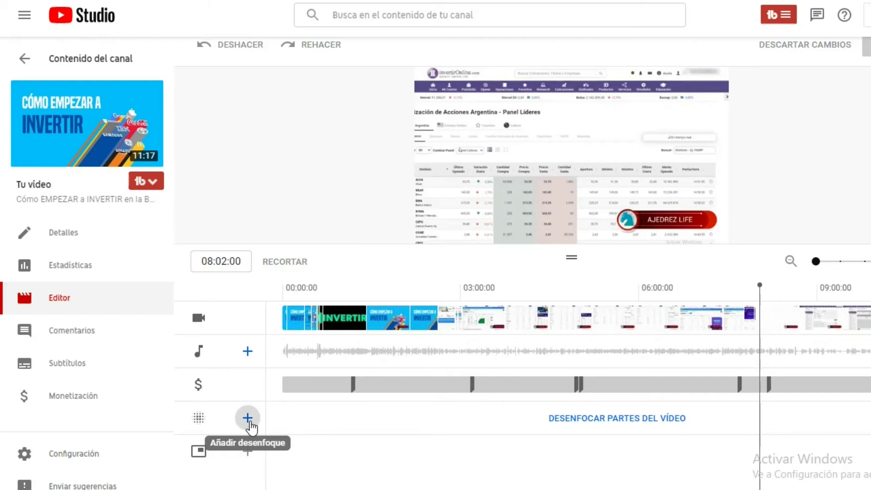
left_click(249, 422)
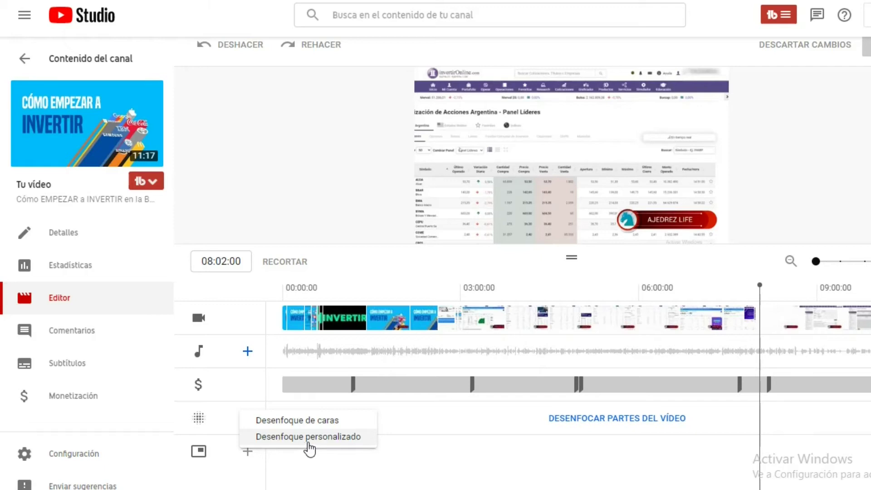
left_click(310, 442)
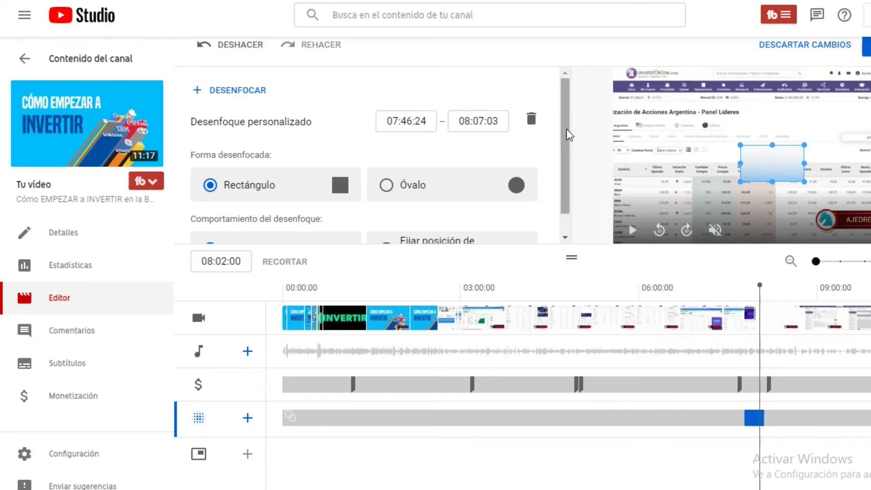
left_click_drag(566, 134, 565, 156)
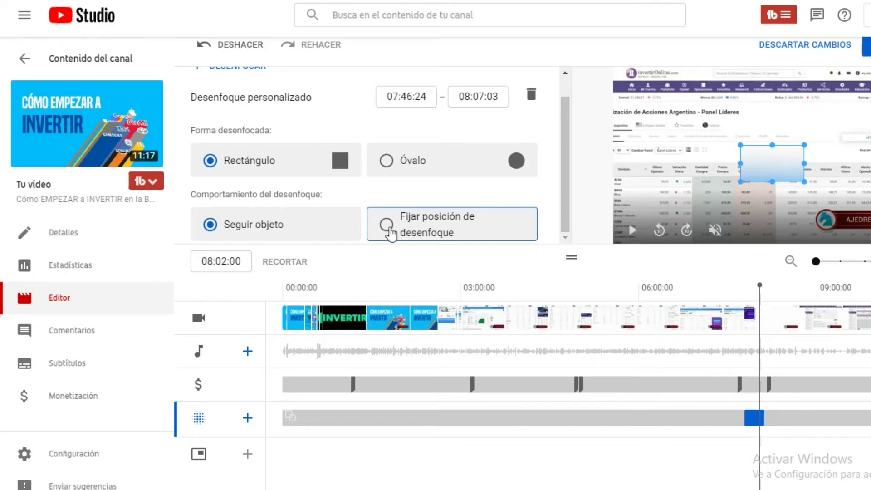
Step: Set the blur behaviour to Fijar posición de desenfoque so it stays in place
left_click(387, 228)
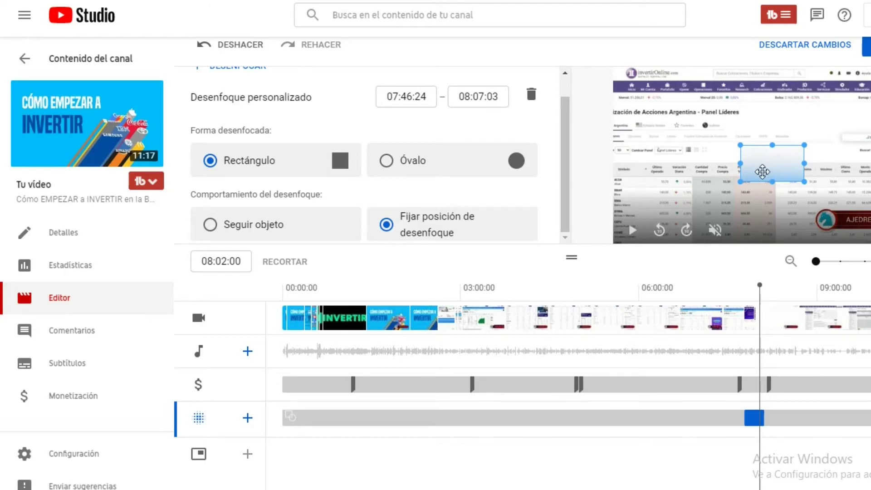
Step: Drag the blur rectangle up onto the site logo in the frame's top-left corner
left_click_drag(770, 171, 648, 90)
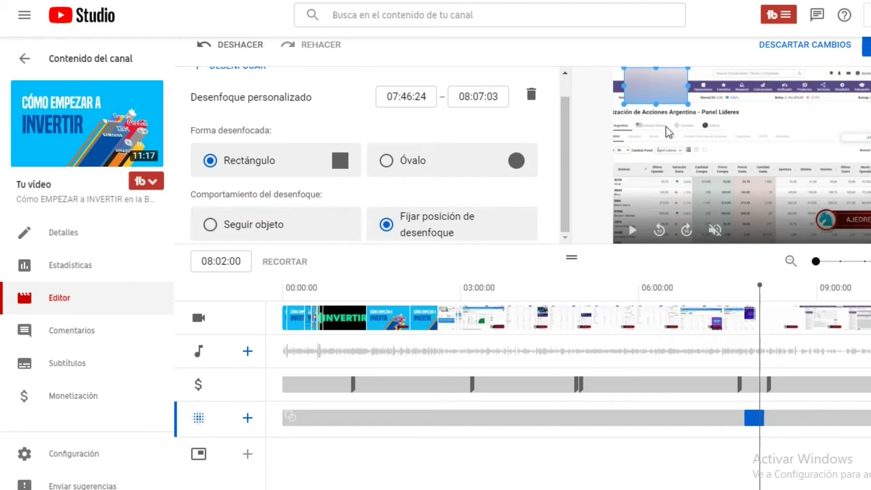
left_click_drag(655, 95, 657, 78)
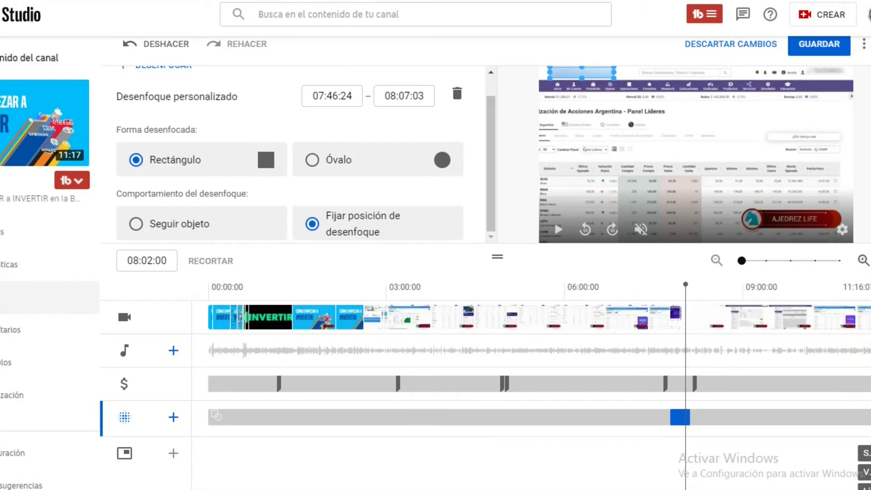
scroll(477, 204, "up", 1)
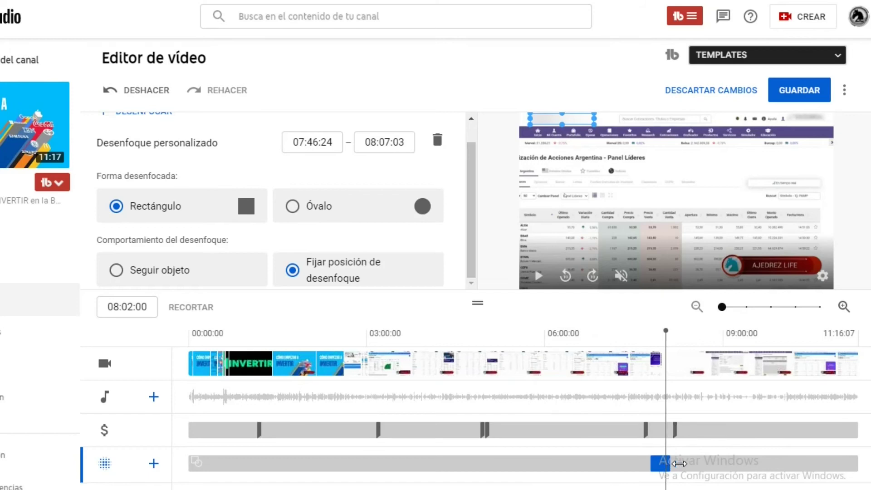
Step: Stretch the blur bar's right edge so the blur runs to the video's end at 11:16:07
left_click_drag(693, 462, 805, 454)
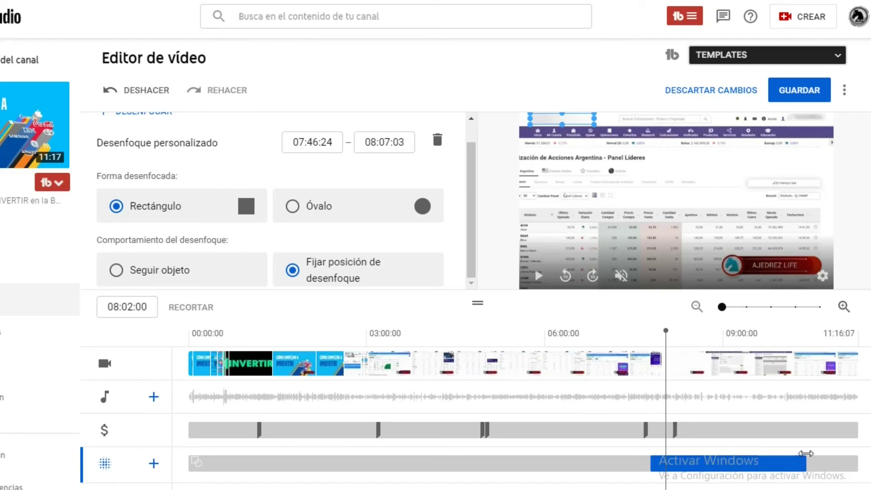
left_click_drag(805, 454, 810, 454)
left_click_drag(810, 453, 861, 453)
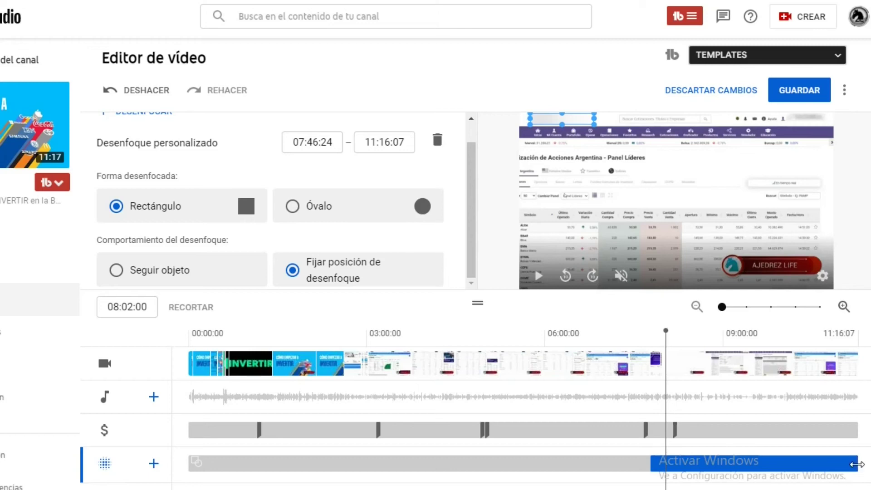
left_click_drag(857, 464, 859, 464)
Step: Pull the blur bar's end back so it finishes at 11:12:03, before the 11:16:07 end
mouse_move(854, 463)
left_mouse_down()
mouse_move(841, 466)
mouse_move(859, 465)
left_mouse_up()
left_click_drag(853, 465, 850, 465)
Step: Nudge the blur bar's right edge so its end time reads 11:12:21
left_click_drag(855, 462, 859, 469)
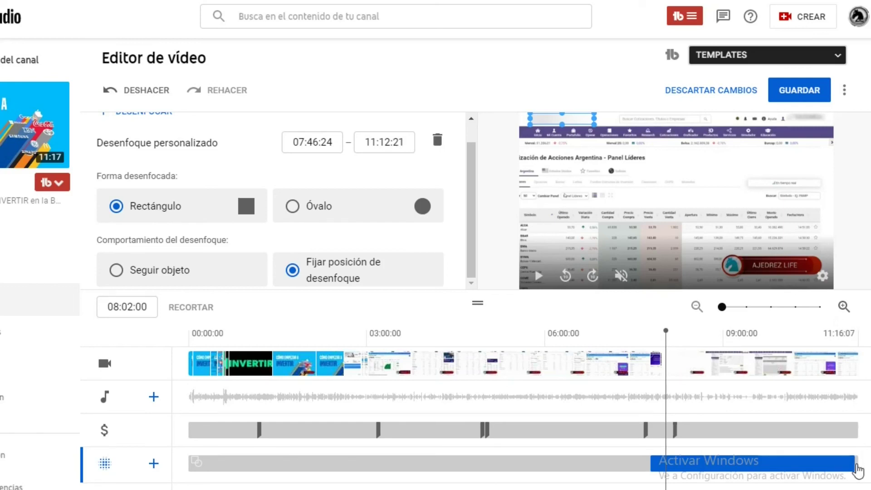